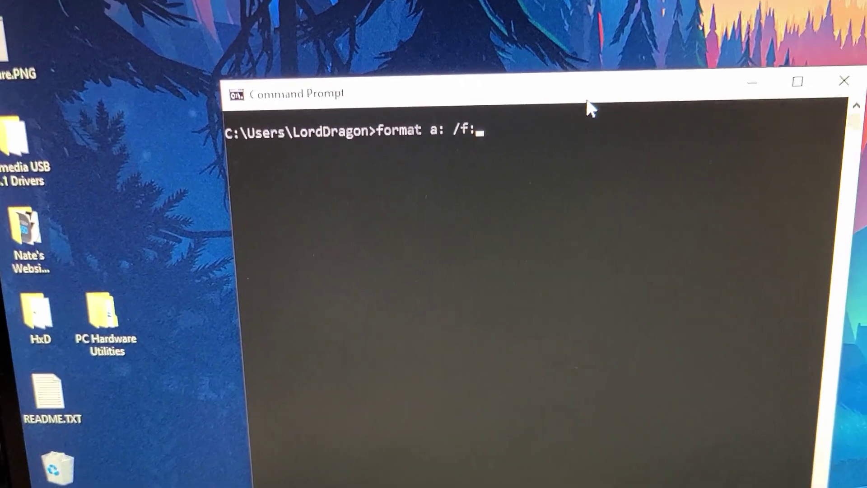
type("720")
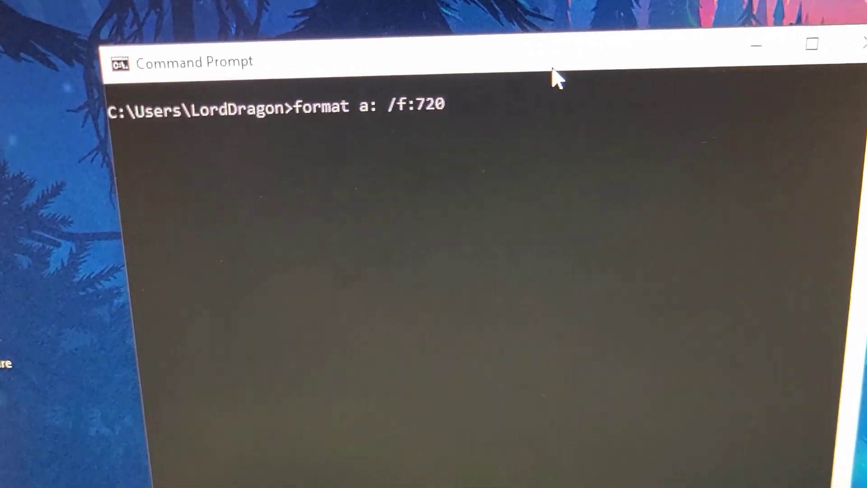
Step: Run format a: /f:720 to format the floppy in drive A: as 720K
key("Return")
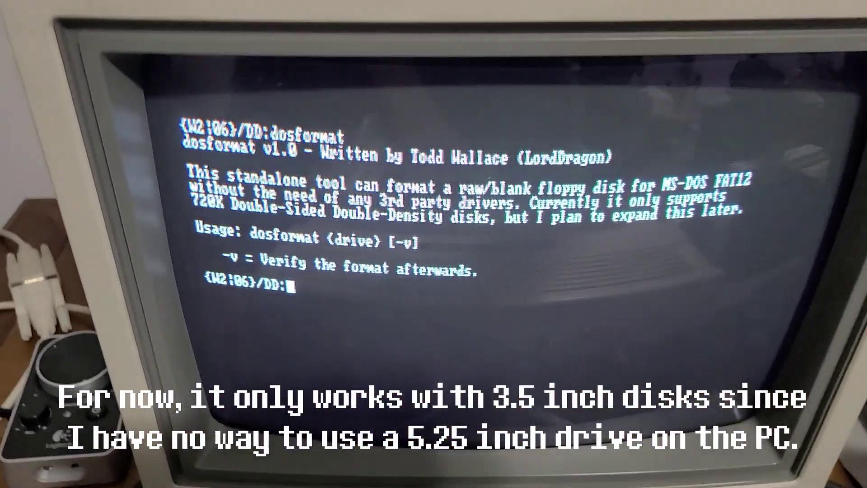
type("do")
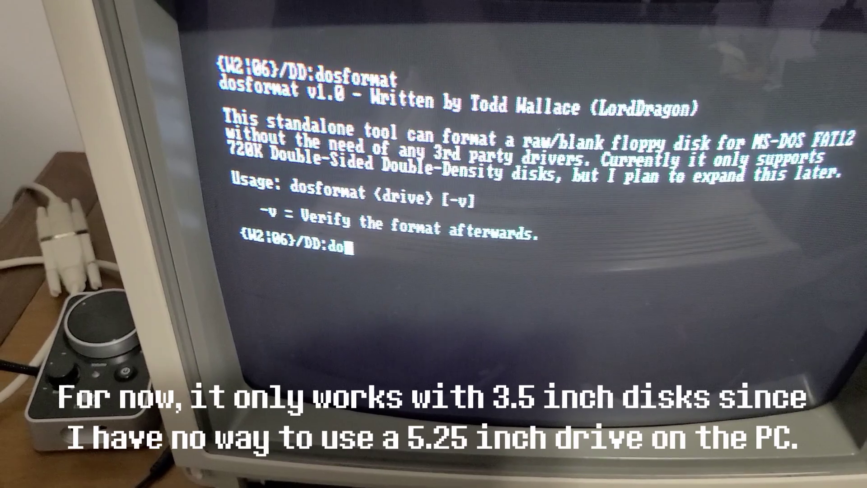
type("sf")
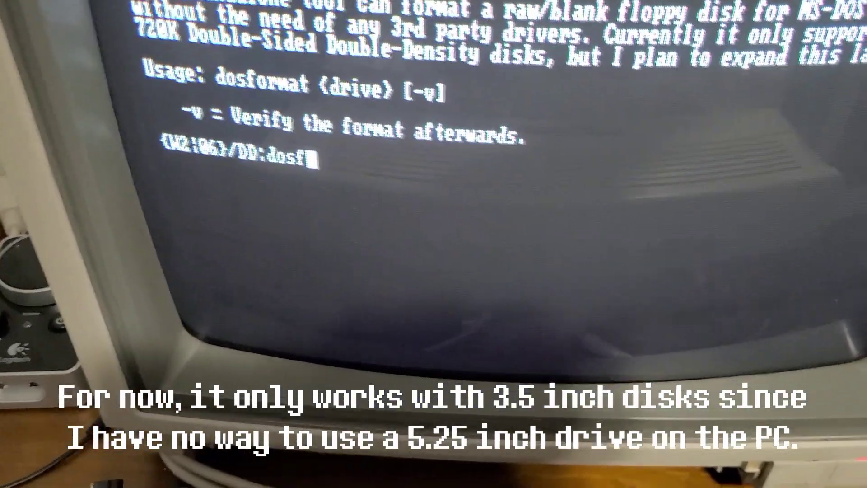
type("ormat")
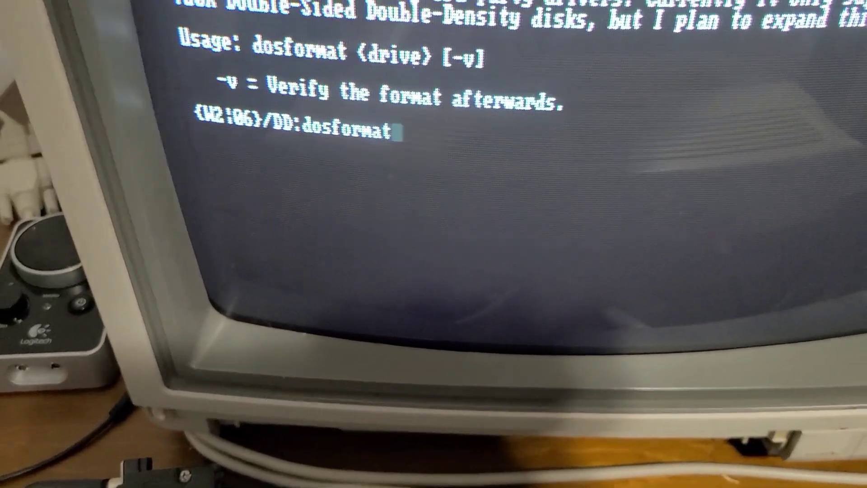
type("d1")
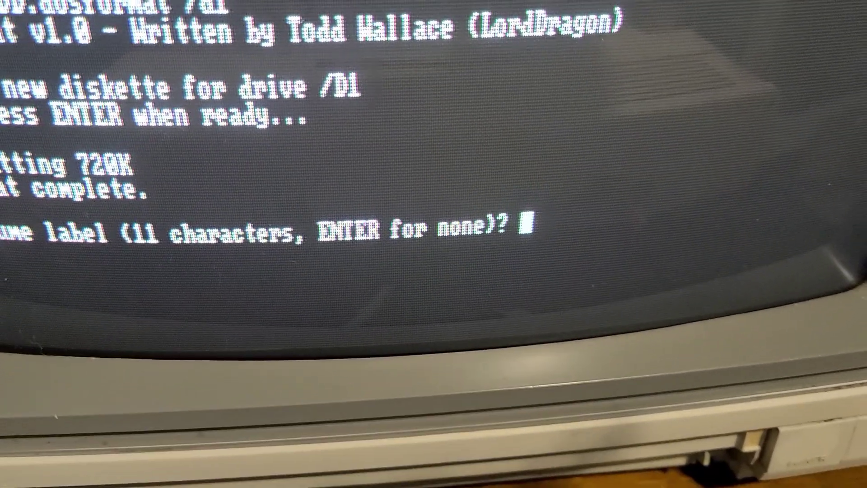
type("coco")
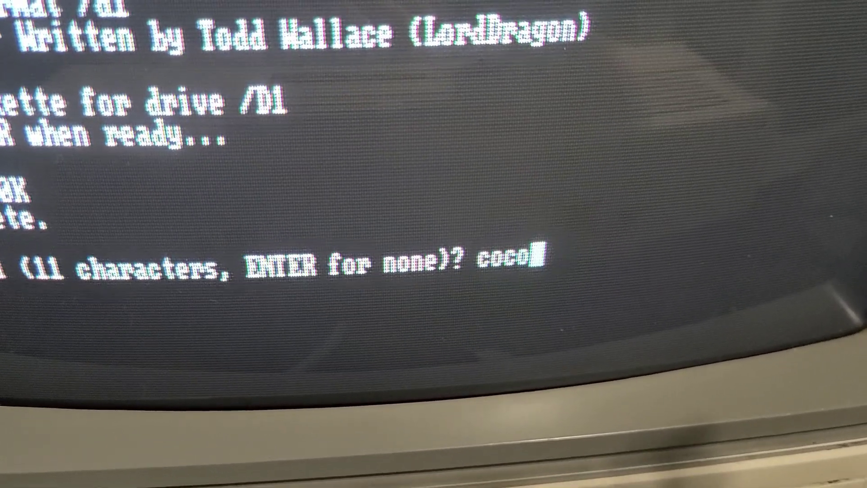
type("r")
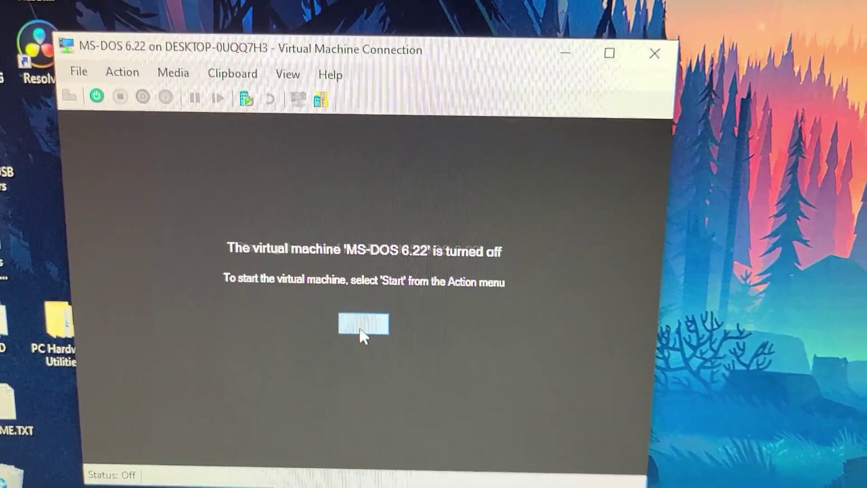
Step: Start the MS-DOS 6.22 VM and retry booting from the NitrOS-9 floppy
left_click(363, 302)
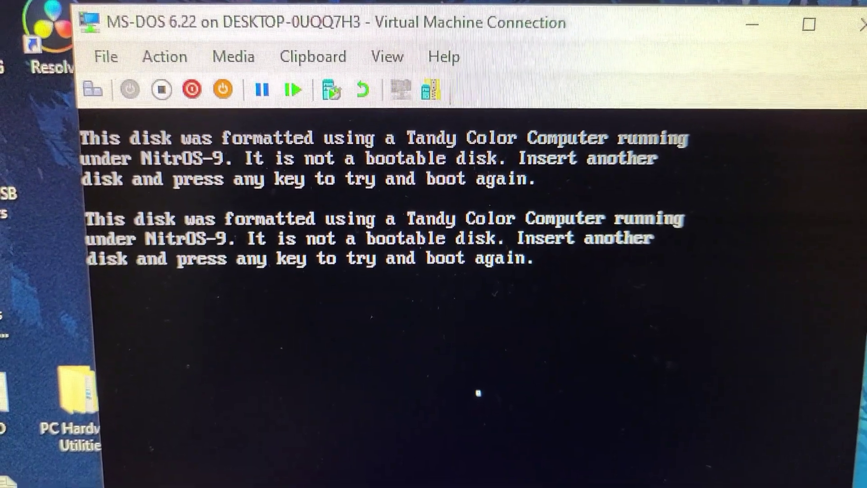
key("Return")
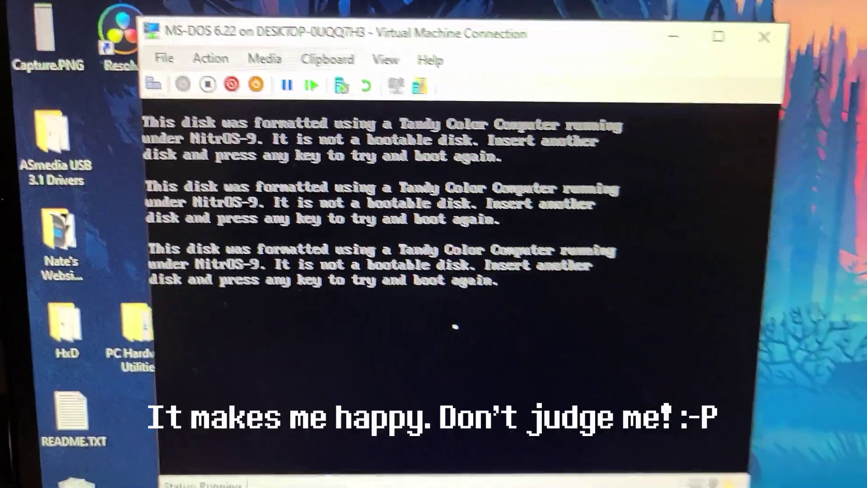